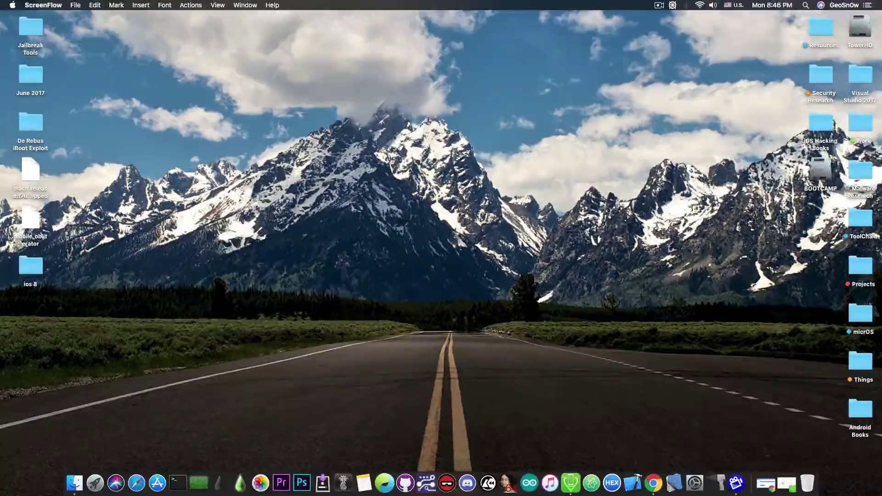
Open the iOS System Repair tool from the device manager's extra tools page.
left_click(786, 483)
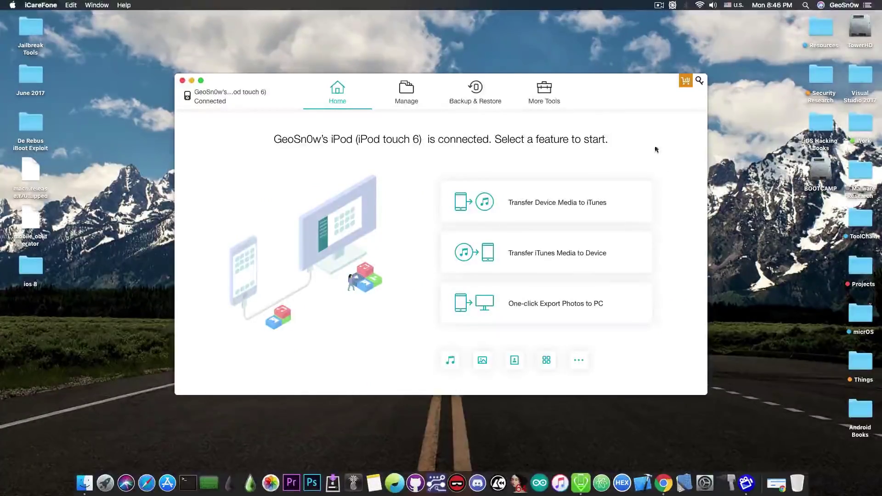
left_click(519, 106)
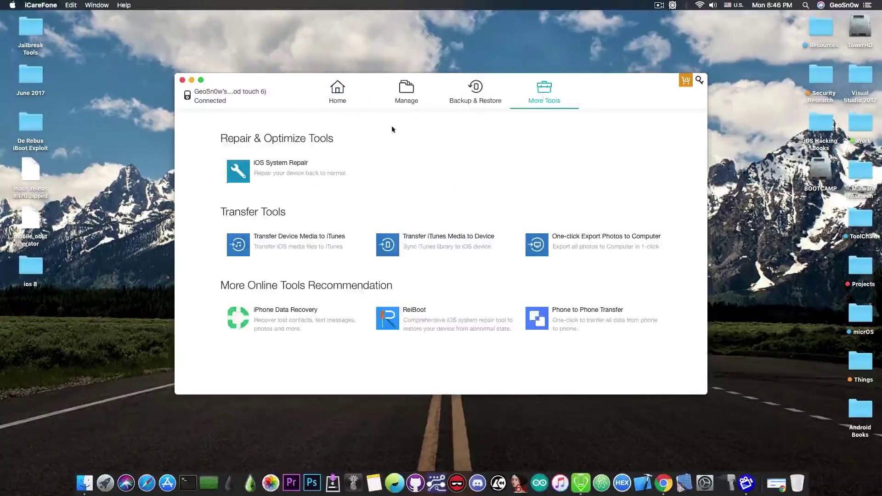
left_click(353, 165)
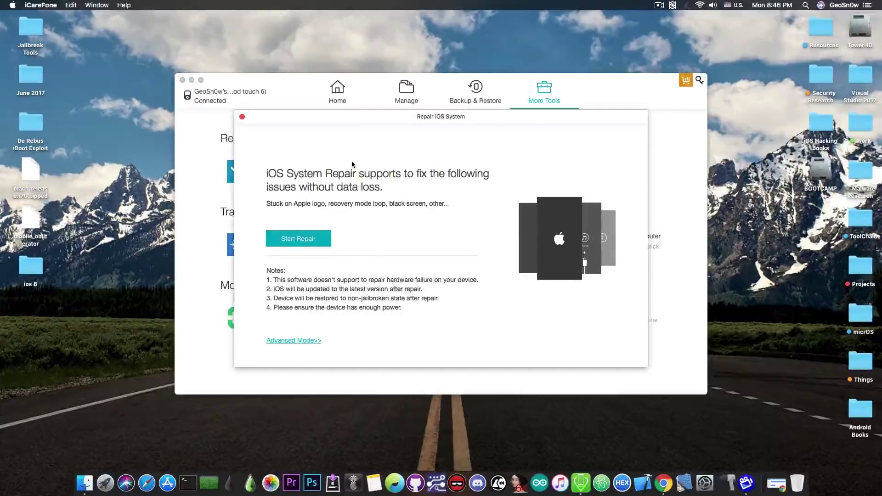
Quit the device manager and scroll ipsw.me to the iPhone X (GSM) signed and unsigned IPSWs.
key("super+q")
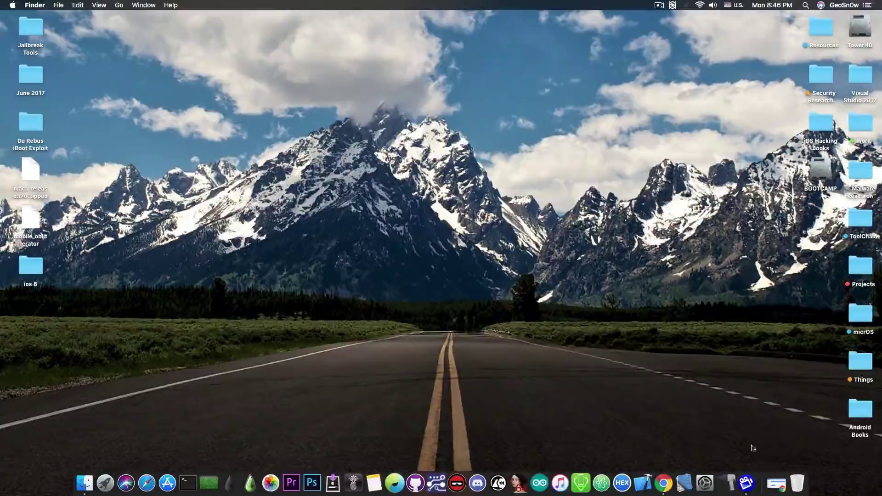
left_click(777, 483)
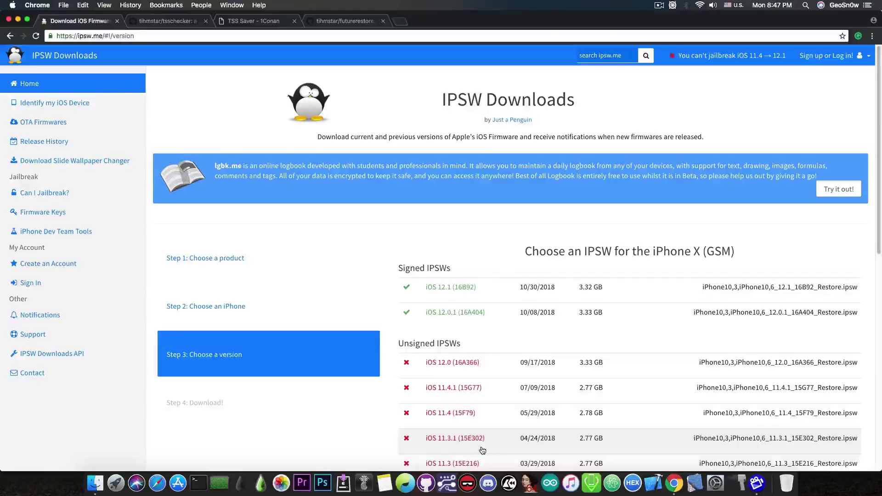
scroll(464, 225, "down", 3)
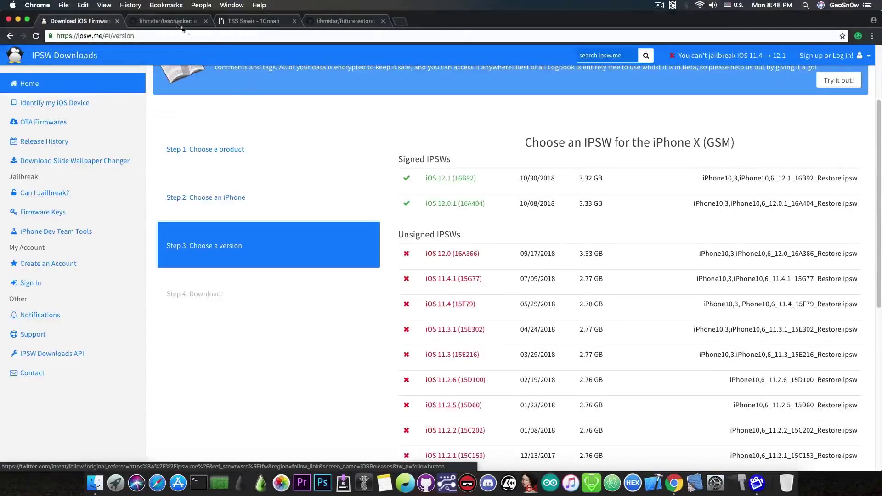
Read the tsschecker README on GitHub, then switch to the TSS Saver tab.
left_click(160, 21)
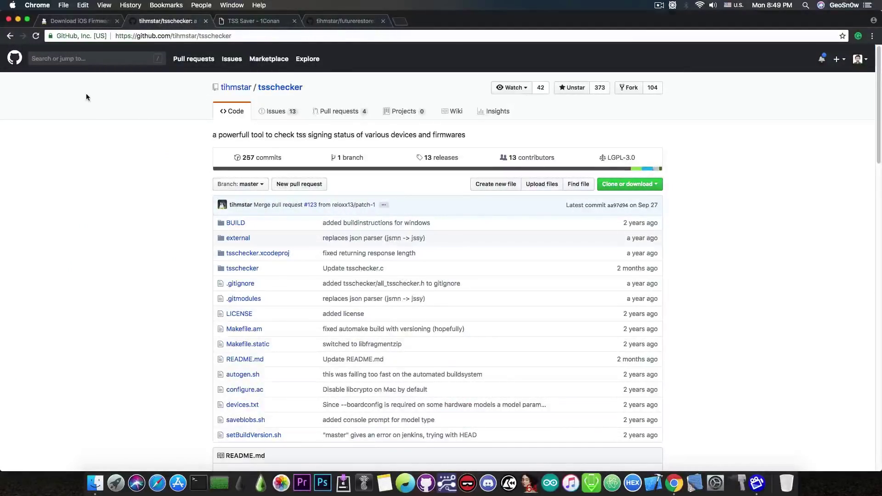
scroll(112, 155, "down", 1)
scroll(112, 154, "down", 8)
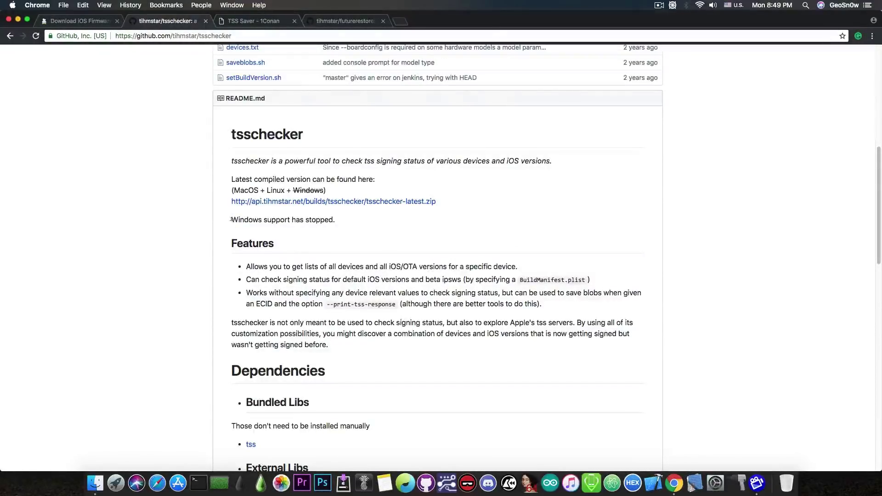
left_click(253, 23)
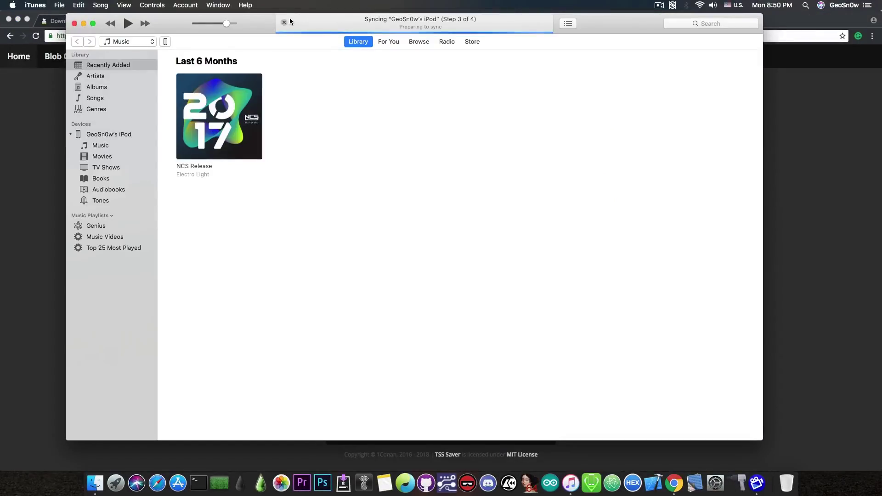
Cycle the iPod's Serial Number line in iTunes Summary to ECID and copy it.
left_click(165, 41)
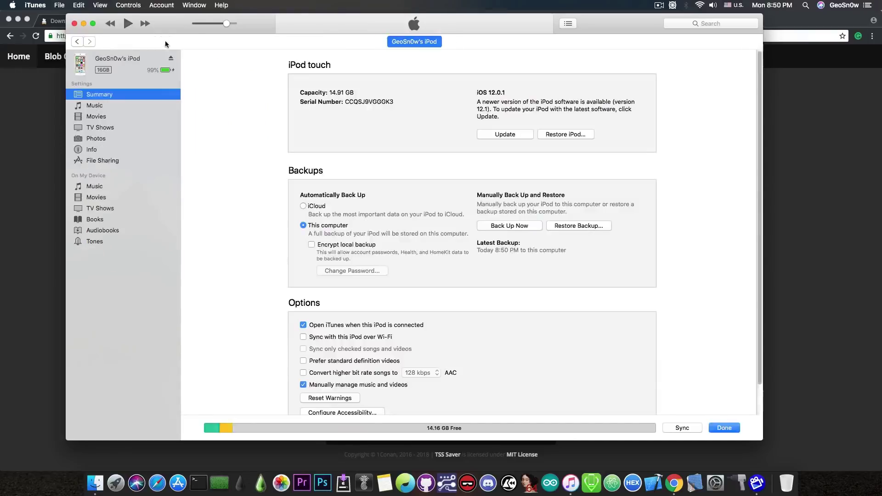
left_click(325, 103)
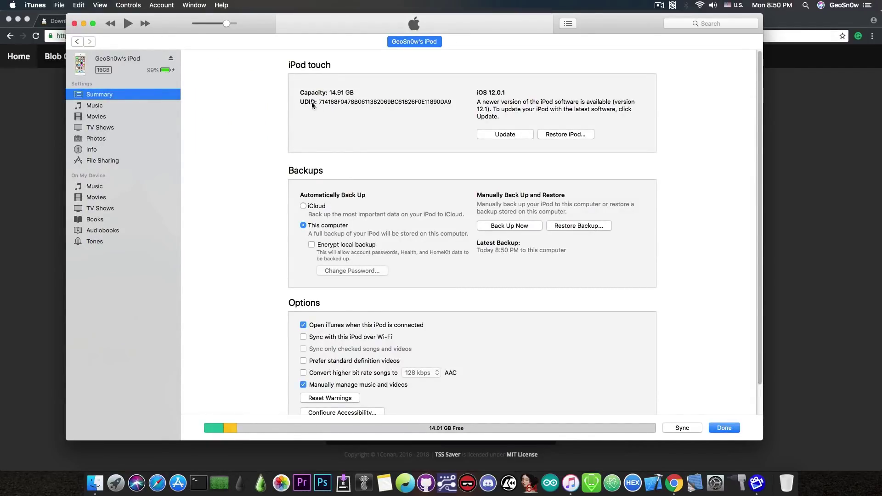
left_click(309, 104)
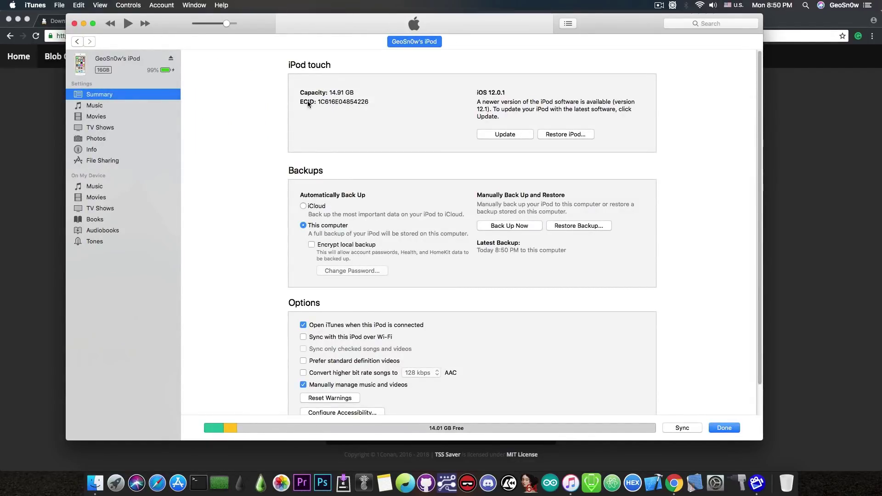
right_click(348, 104)
left_click(365, 105)
Paste the copied iPod ECID into TSS Saver's ECID field.
key("super+Tab")
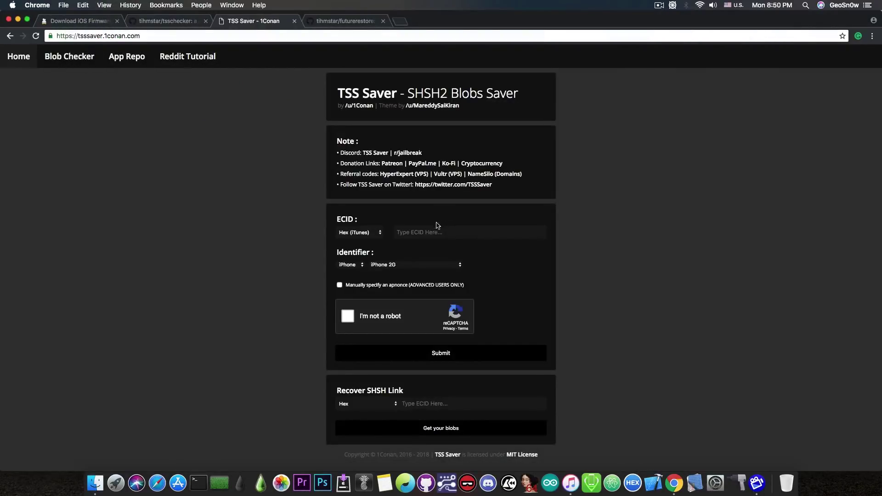
left_click(431, 228)
right_click(431, 227)
left_click(448, 285)
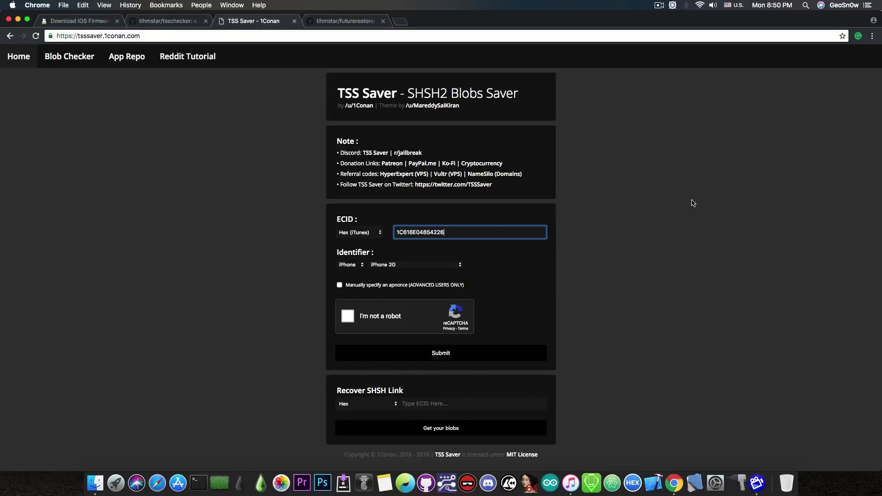
left_click(77, 22)
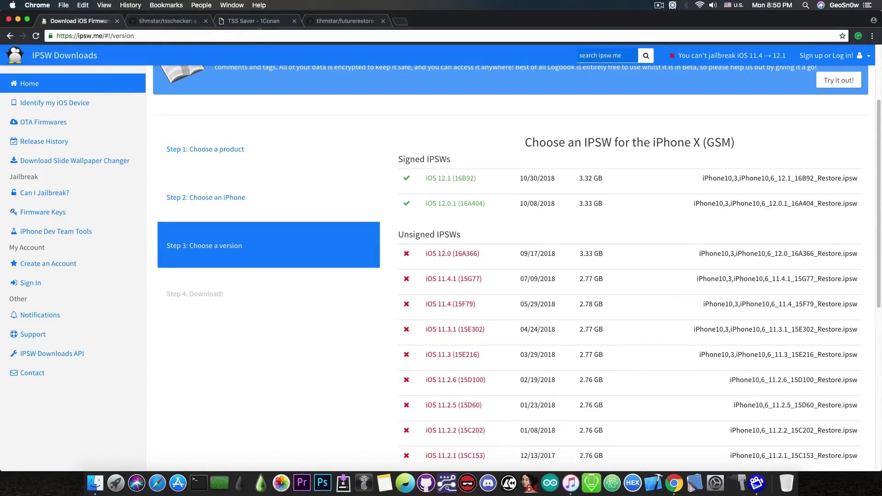
left_click(265, 23)
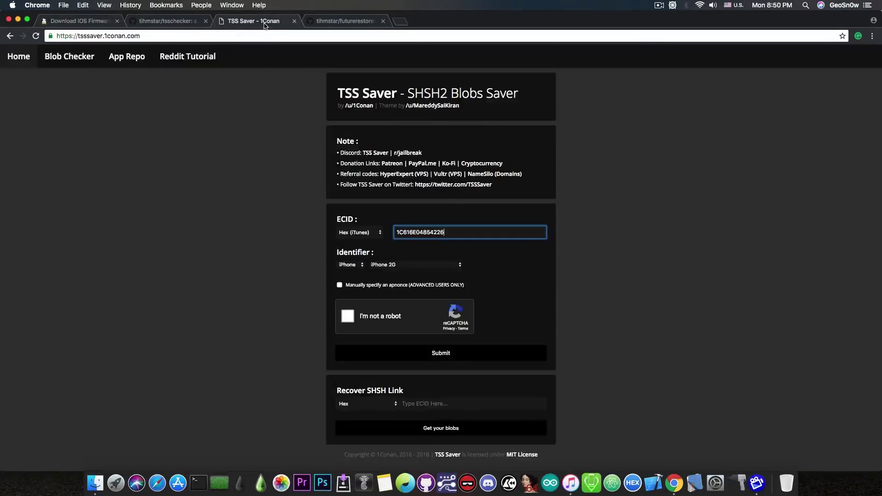
Set TSS Saver's identifier to iPod, model iPod touch 6, then switch to the ipsw.me tab.
left_click(351, 265)
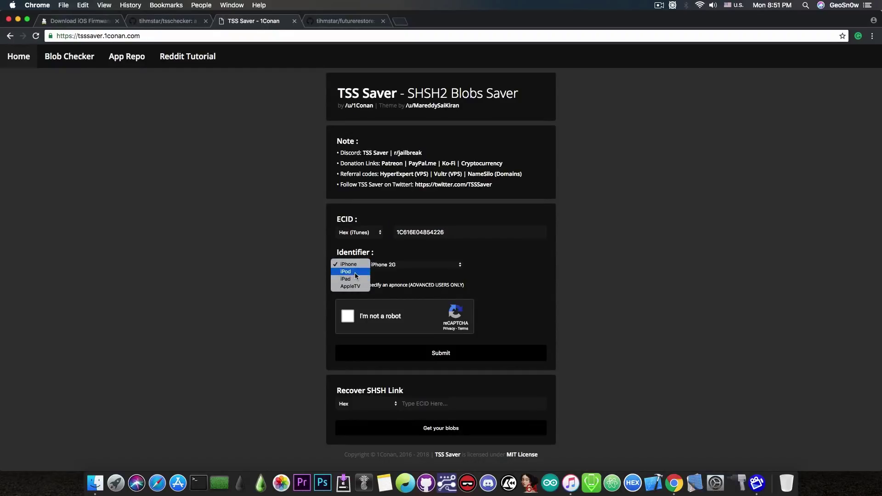
left_click(356, 272)
left_click(409, 269)
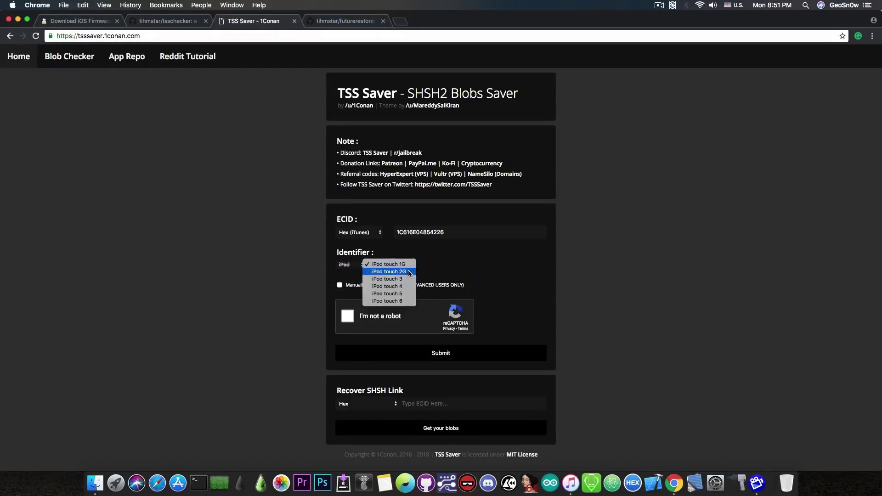
left_click(402, 301)
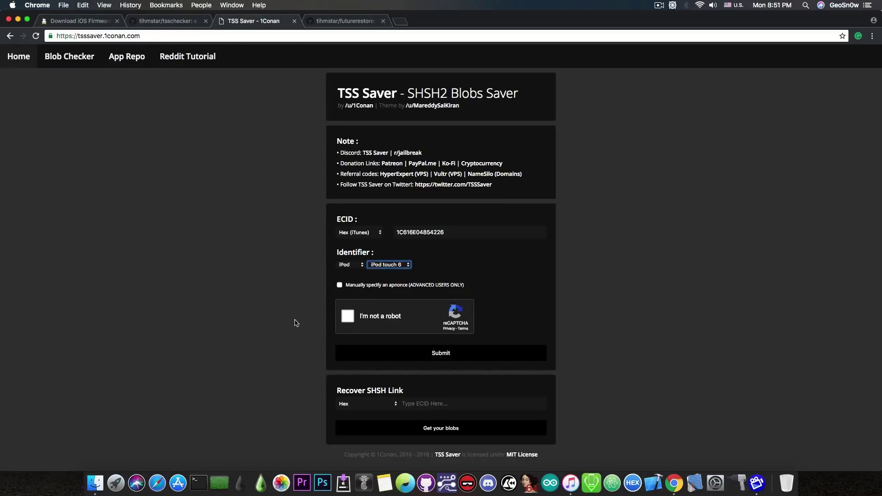
left_click(99, 20)
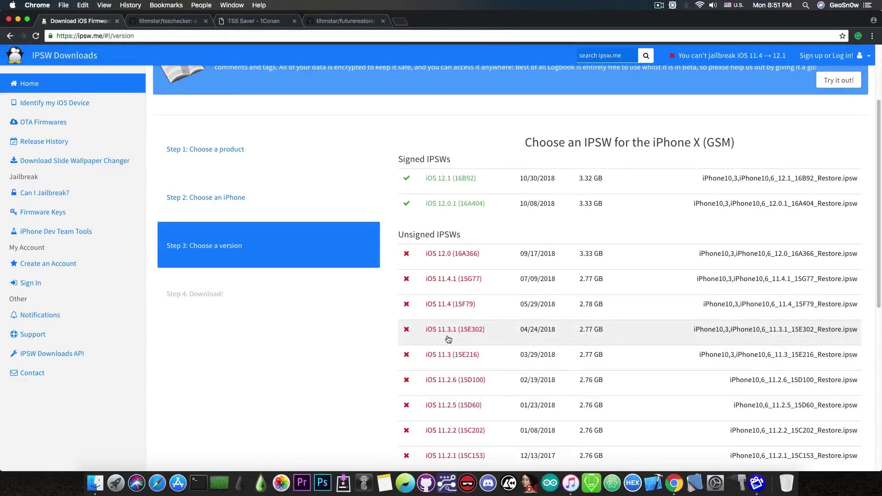
Scroll through the iPhone X signed and unsigned IPSW list, then return to TSS Saver.
scroll(442, 354, "down", 3)
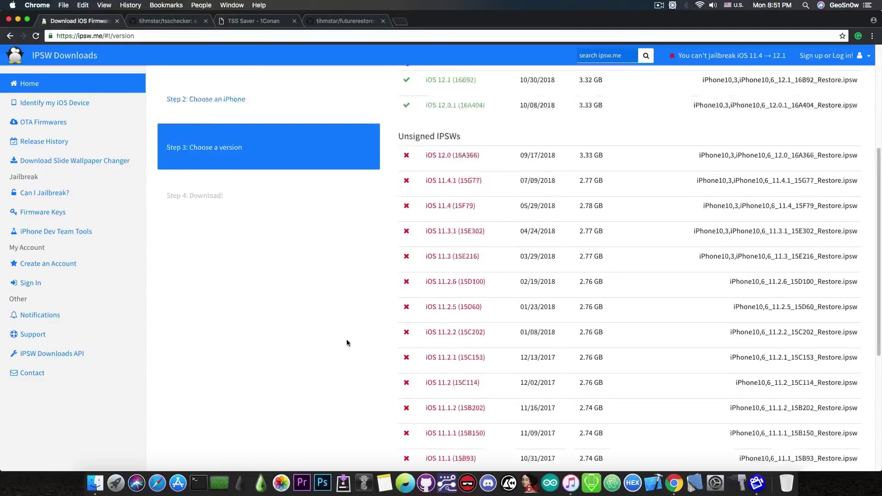
scroll(347, 340, "up", 3)
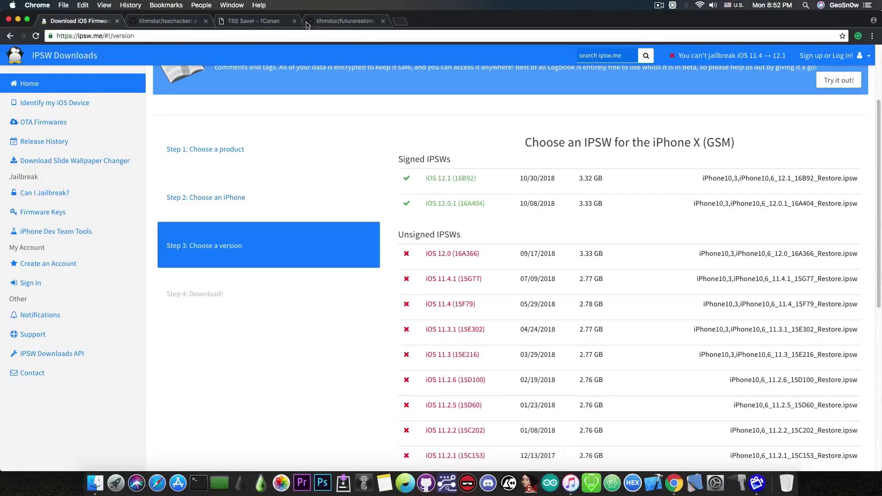
left_click(252, 21)
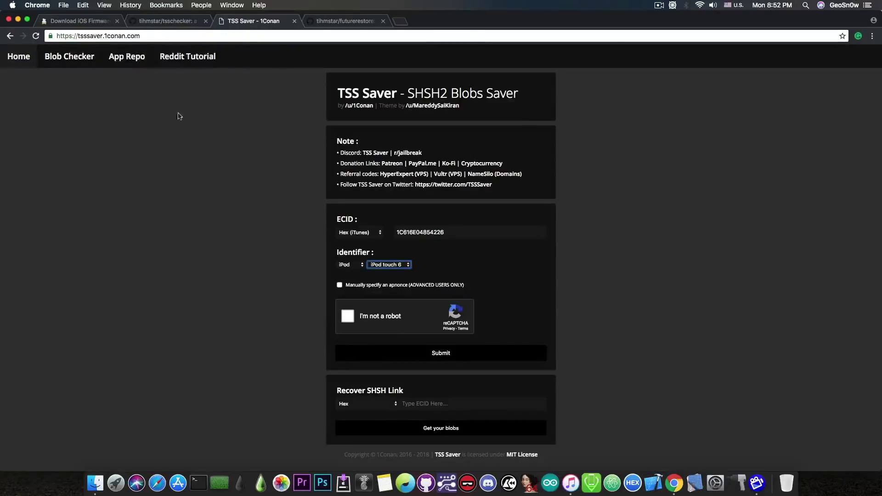
Pass the reCAPTCHA check and submit the iPod touch 6 ECID for blob saving.
left_click(87, 49)
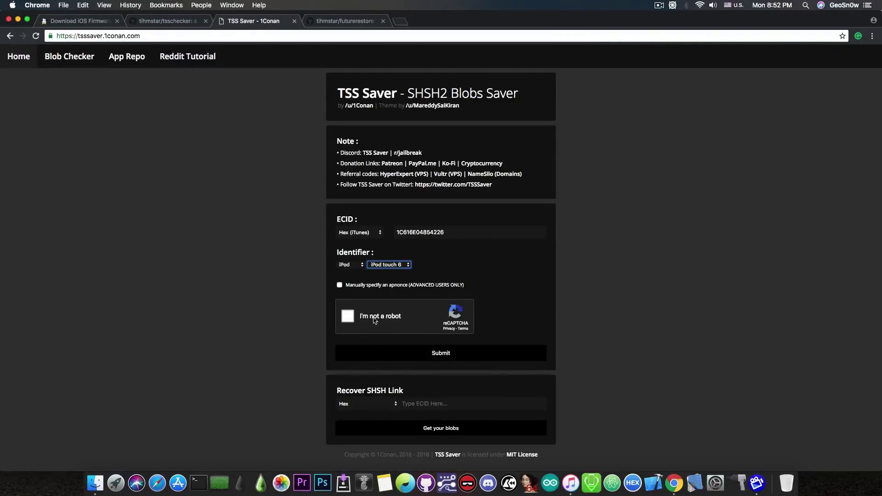
left_click(345, 317)
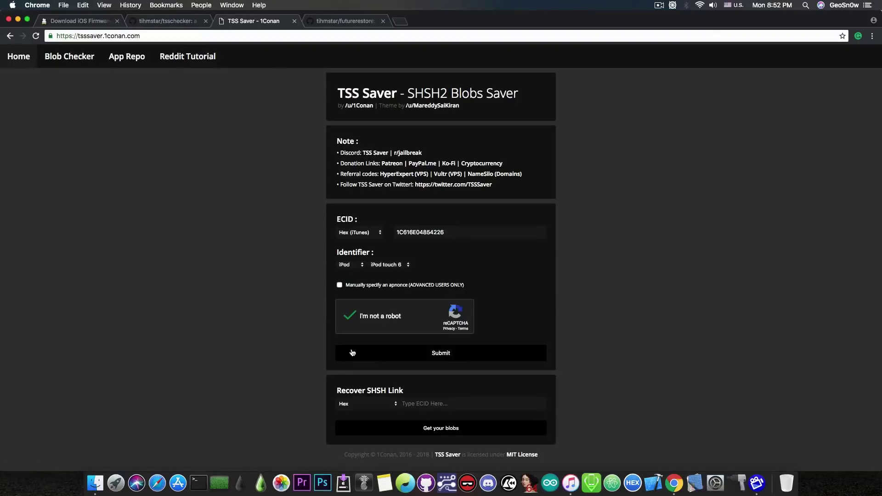
left_click(442, 357)
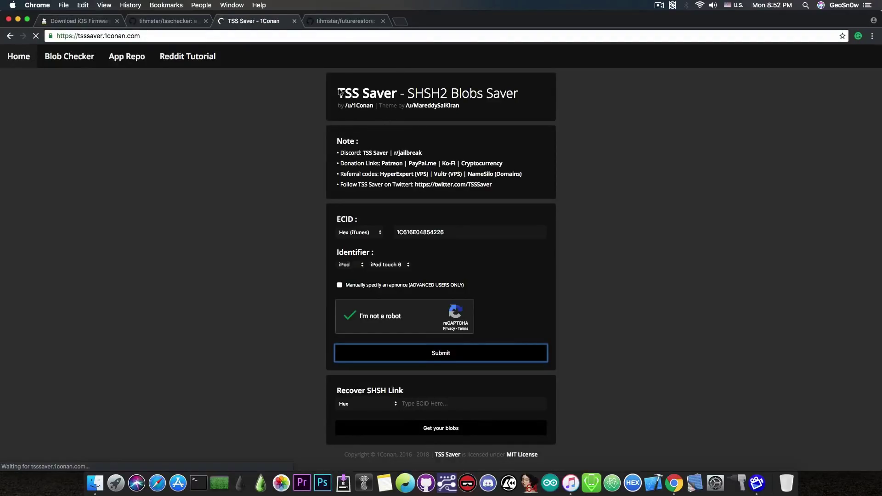
Scroll through the futurerestore README on GitHub and back to the top.
left_click(340, 22)
scroll(258, 294, "down", 2)
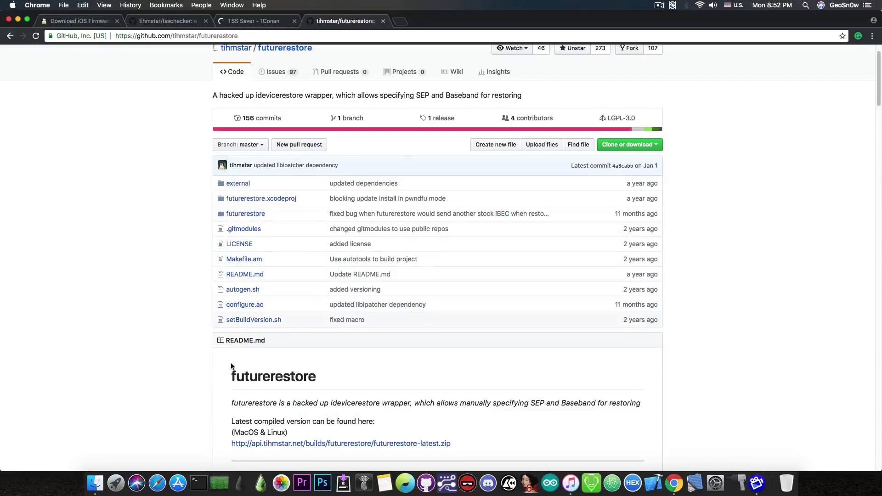
scroll(180, 359, "down", 3)
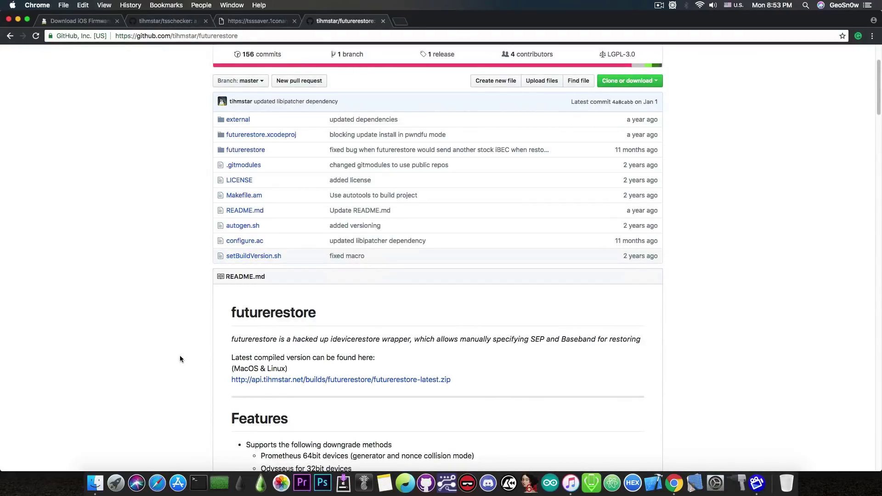
scroll(177, 345, "up", 5)
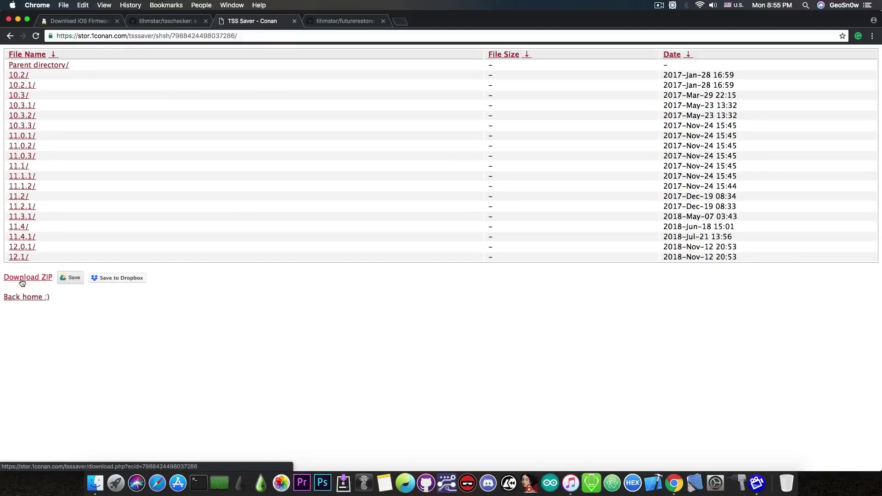
Leave the saved-blobs listing and go back to the TSS Saver form.
left_click(10, 36)
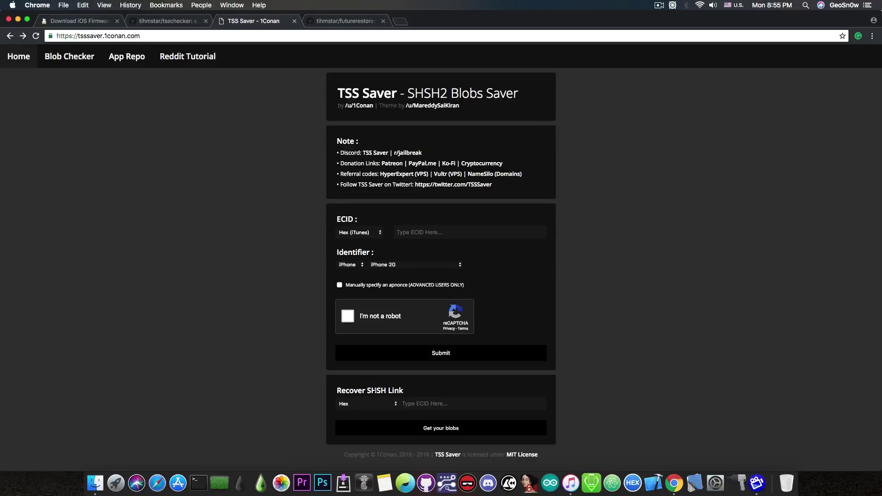
Paste the ECID into the Recover SHSH Link field and retrieve the saved blobs.
left_click(415, 403)
right_click(416, 404)
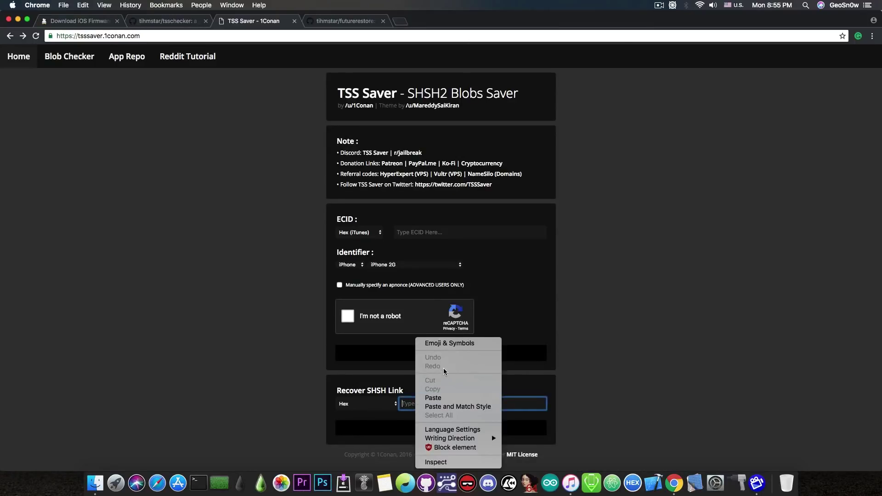
left_click(440, 398)
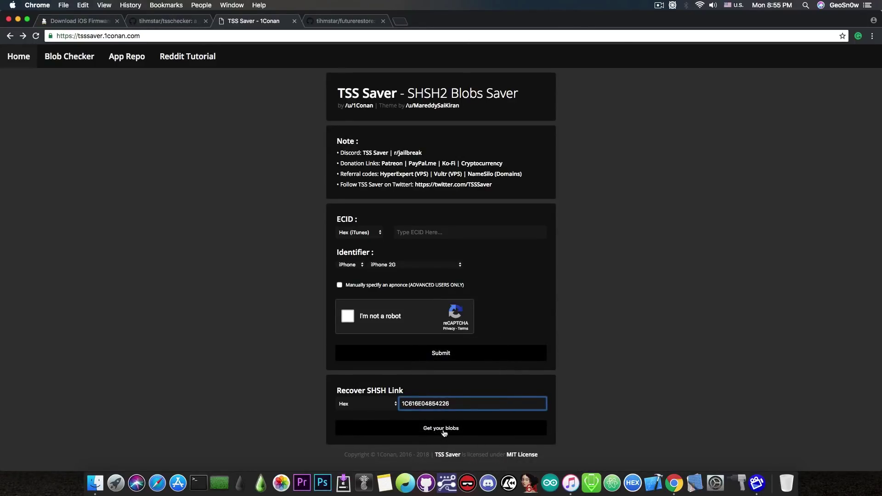
left_click(443, 430)
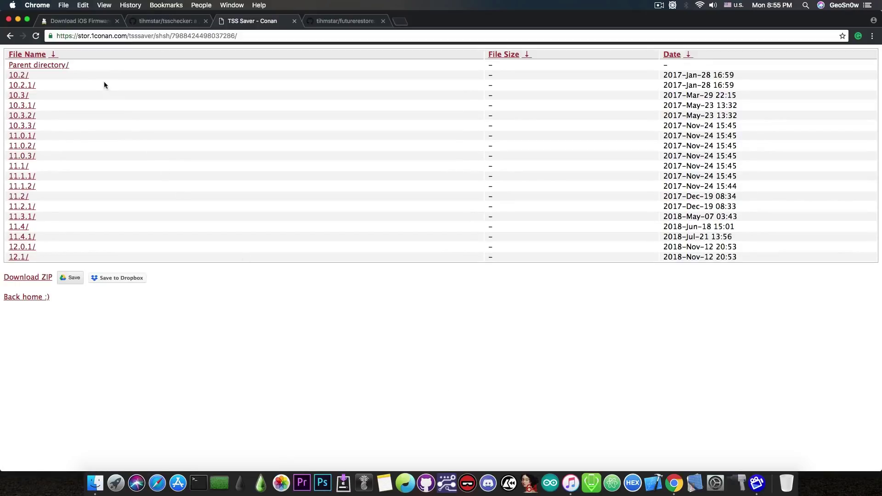
Minimize the Chrome window so the Finder desktop and its folders show.
left_click(19, 20)
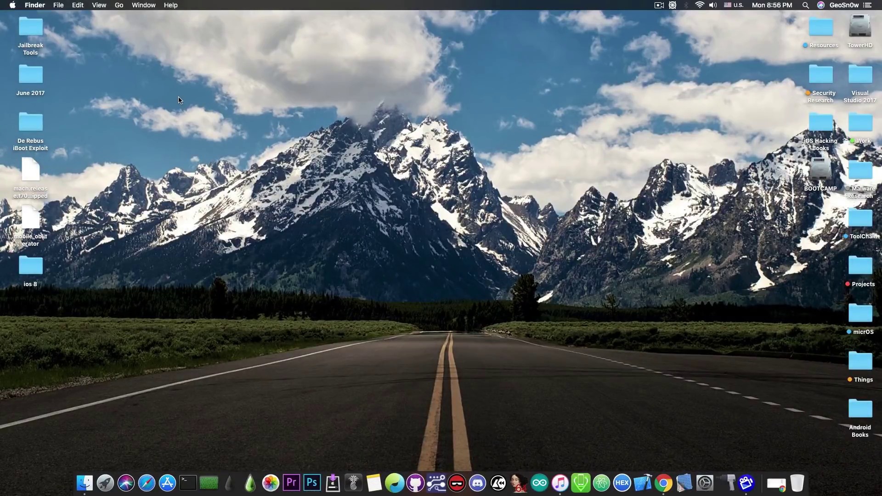